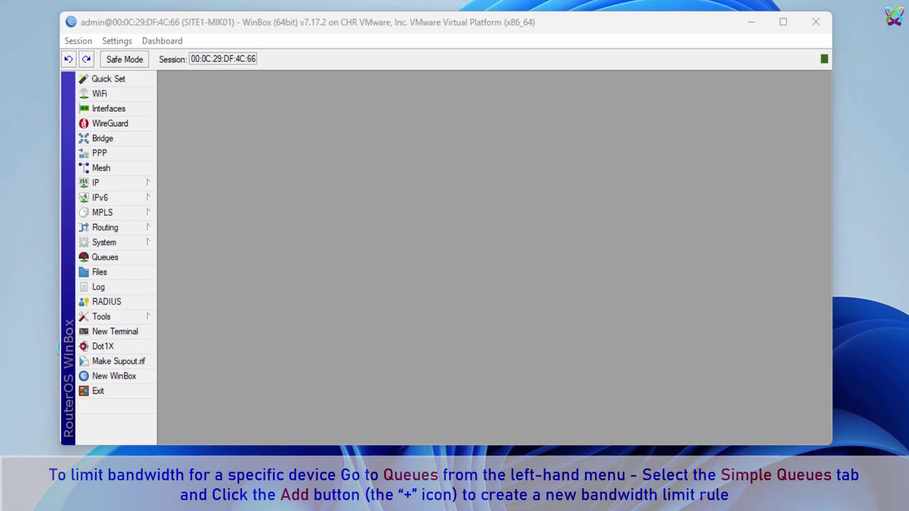
- Go to Queues and add a new simple queue, which opens prefilled as queue1
click(139, 257)
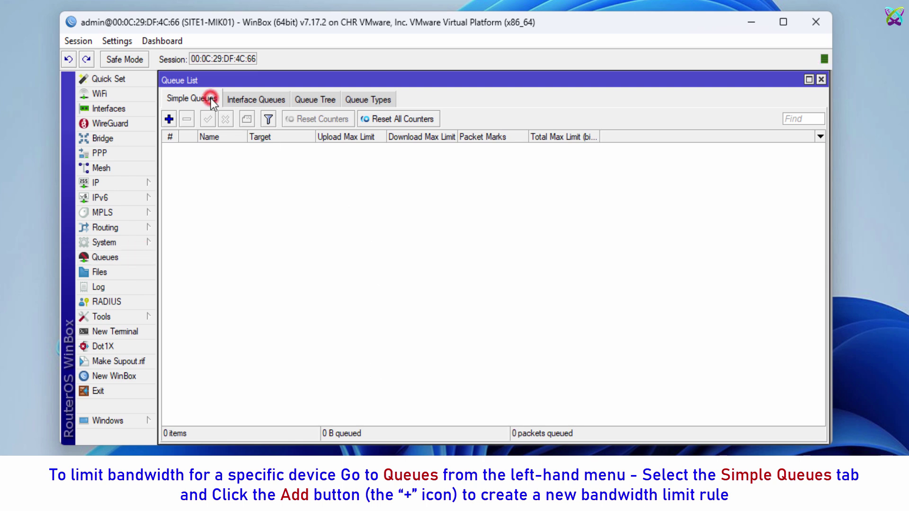
click(169, 118)
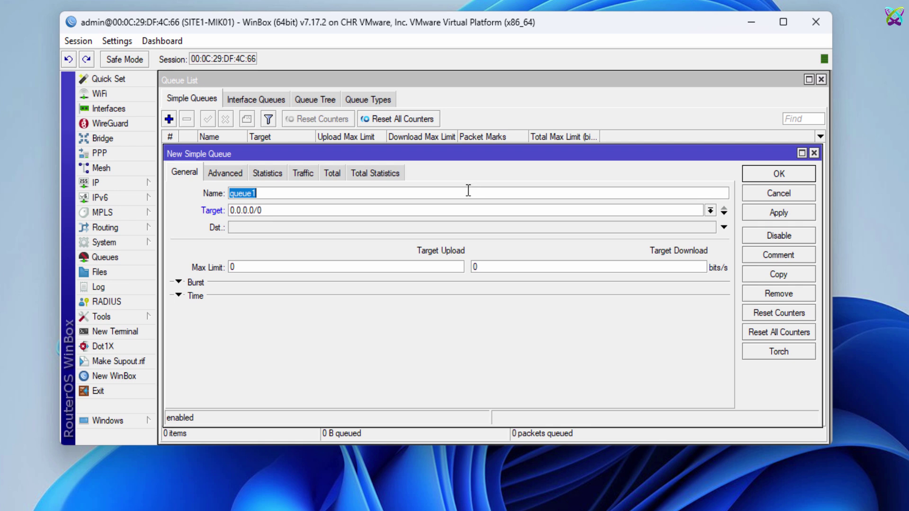
- Rename queue1 to Limit-10M and select the Target address for replacement
text(Li)
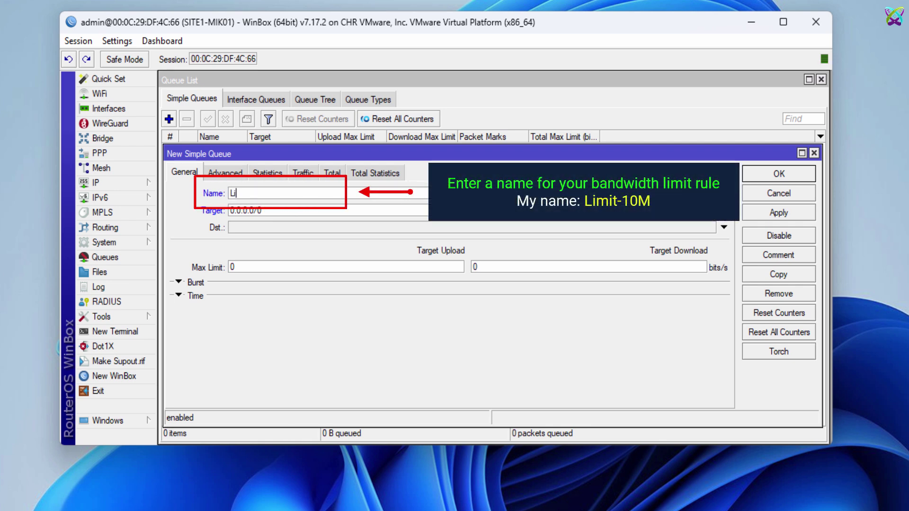
text(mit-10M)
click(452, 210)
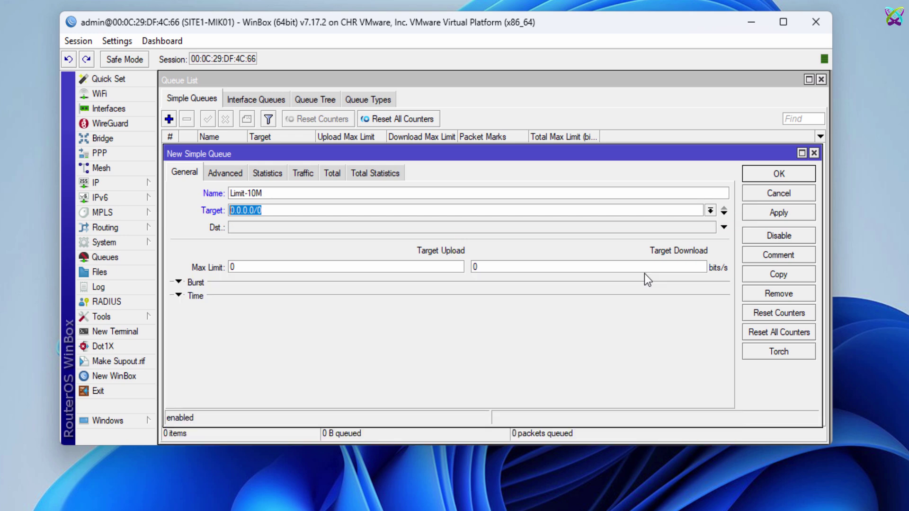
- Set Target to 10.136.11.100 and add a second target row with 10.136.11.200
text(10.)
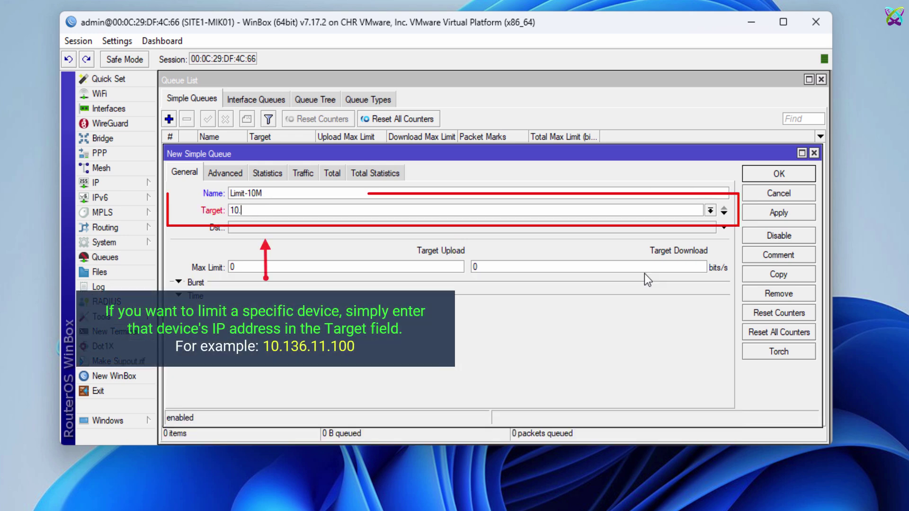
text(136.11.100)
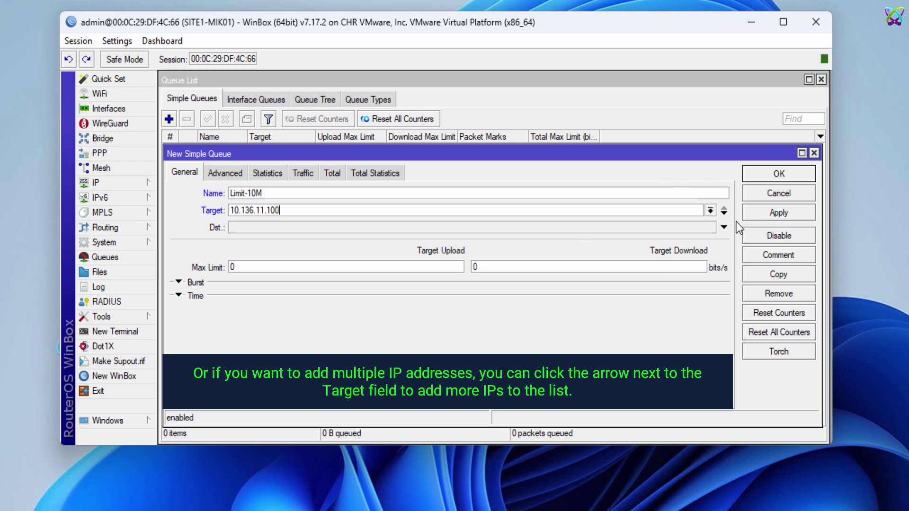
click(724, 214)
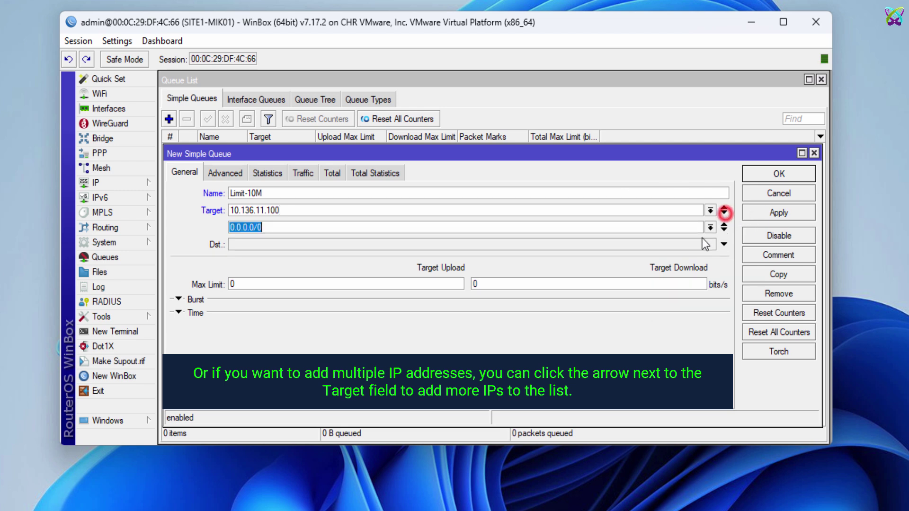
text(10.13)
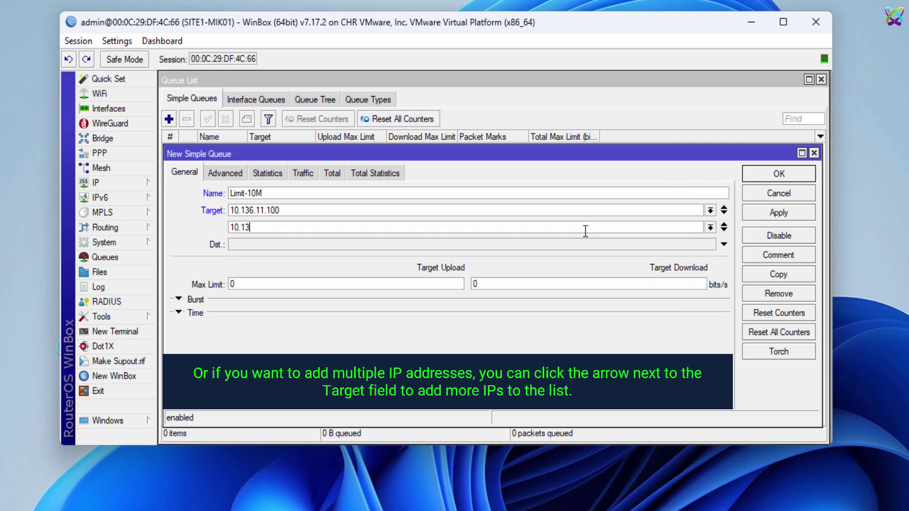
text(6.11.200)
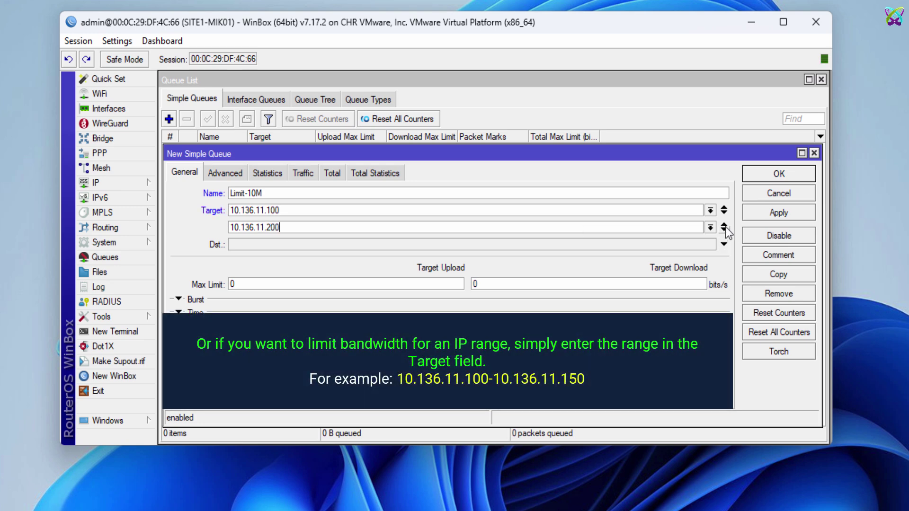
- Remove the second target row and extend the first to 10.136.11.100-10.136.11.150
click(724, 225)
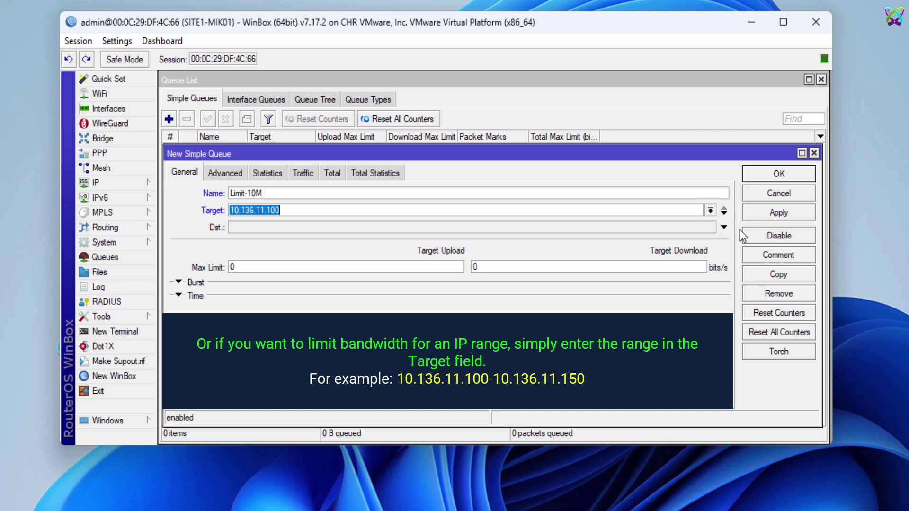
key(End)
text(-10.13)
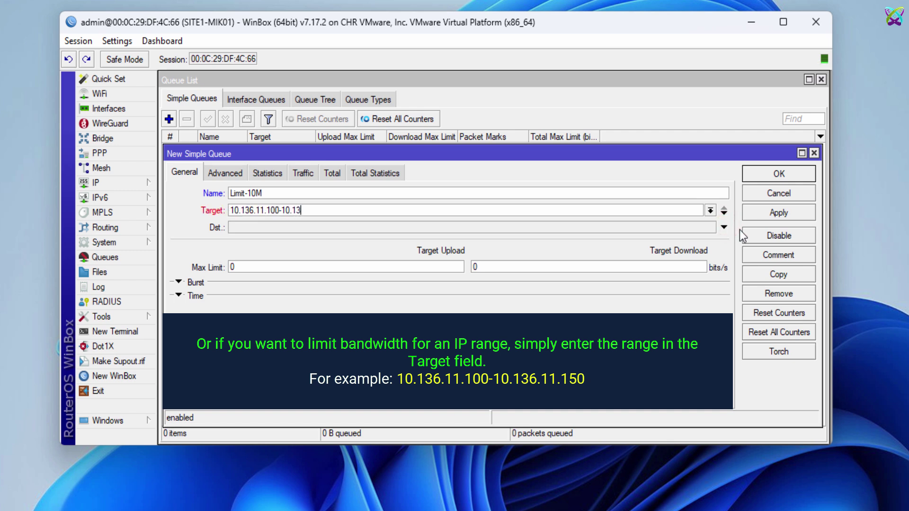
text(6.11.150)
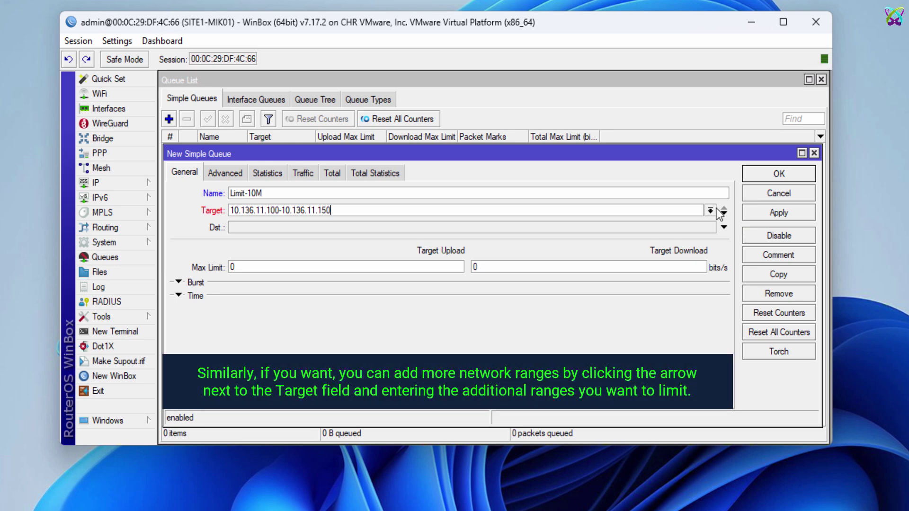
- Add a second target range 10.136.11.200-10.136.11.230, then remove it again
click(727, 216)
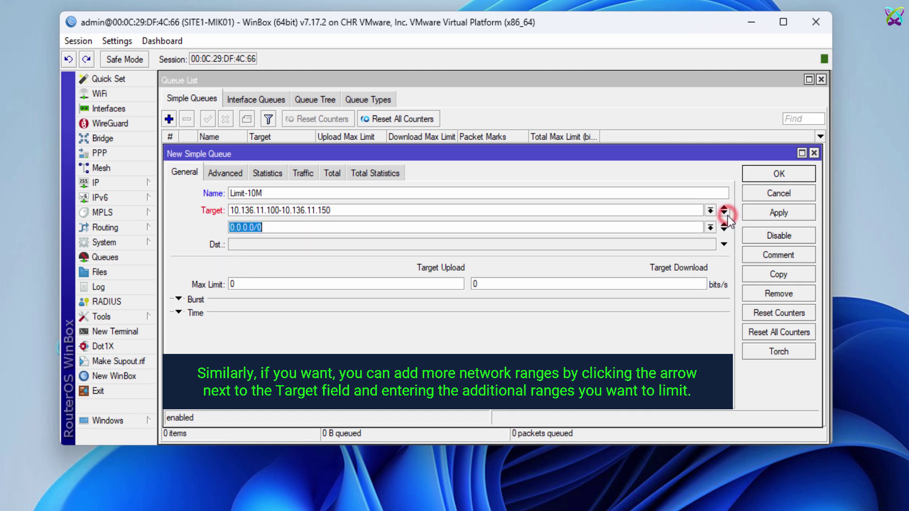
text(10.136.11.200-10)
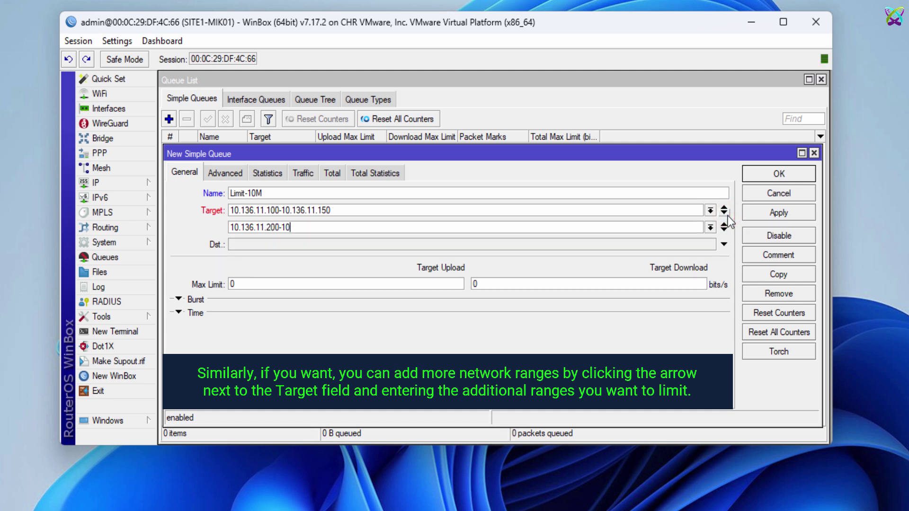
text(.136.11.230)
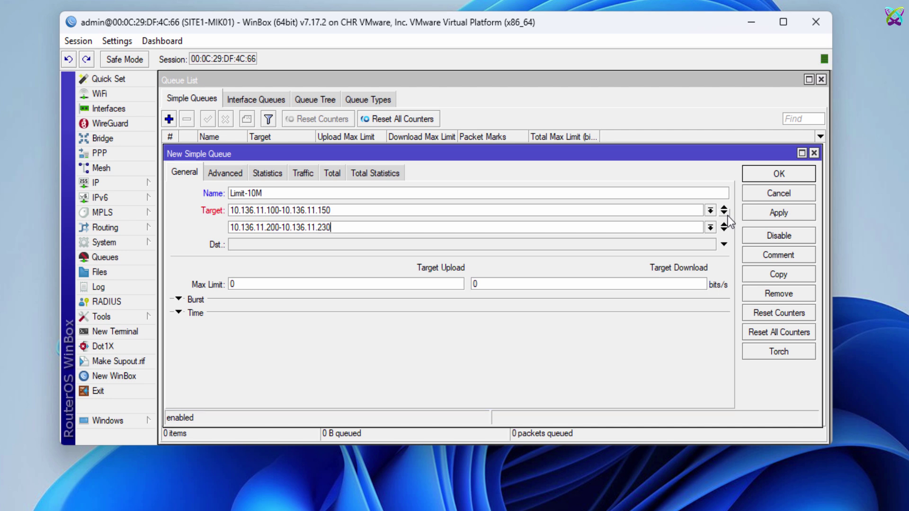
click(724, 225)
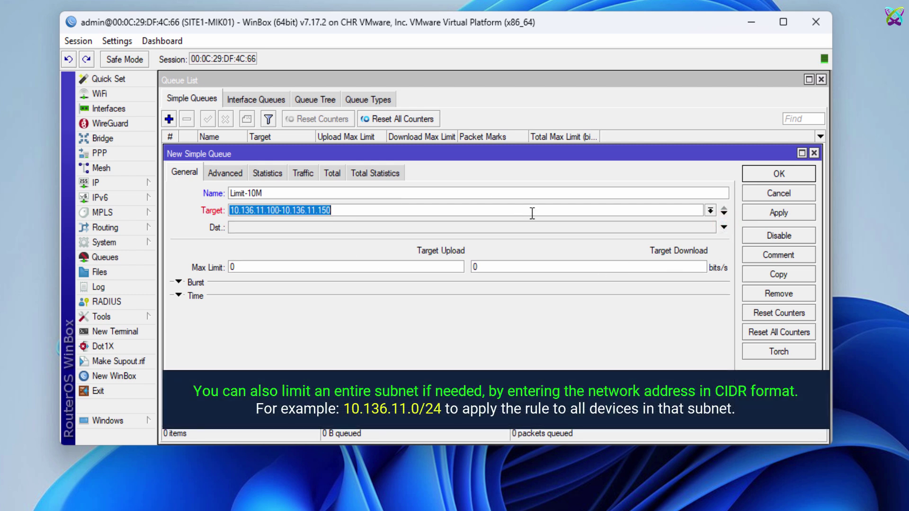
- Change the Target from 10.136.11.0/24 to the single host 10.136.11.101
text(10.136.)
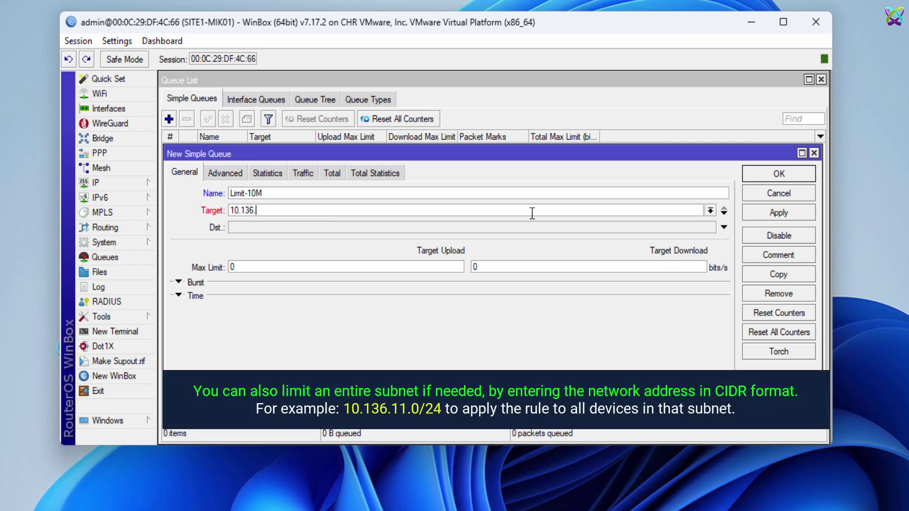
text(11.0/24)
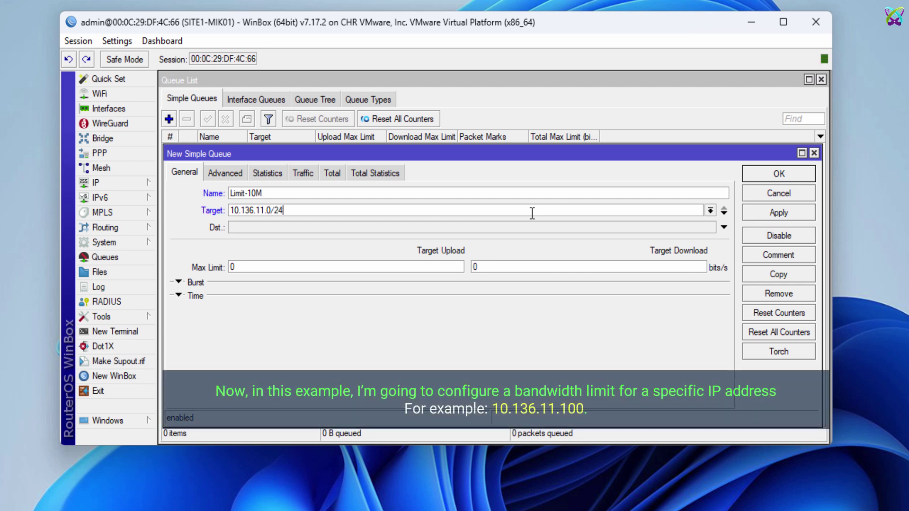
key(BackSpace)
key(BackSpace)
key(BackSpace)
key(BackSpace)
text(101)
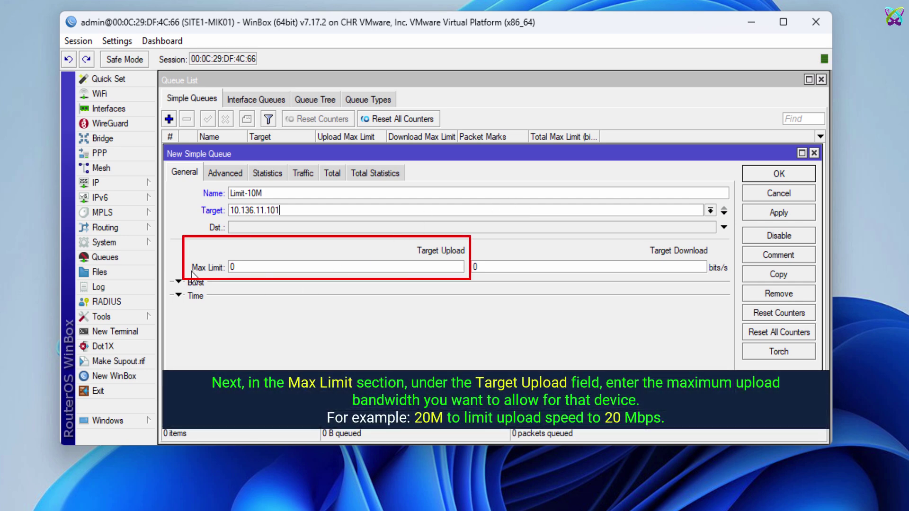
- Enter 20 as the Max Limit for both Target Upload and Target Download
click(371, 267)
text(20)
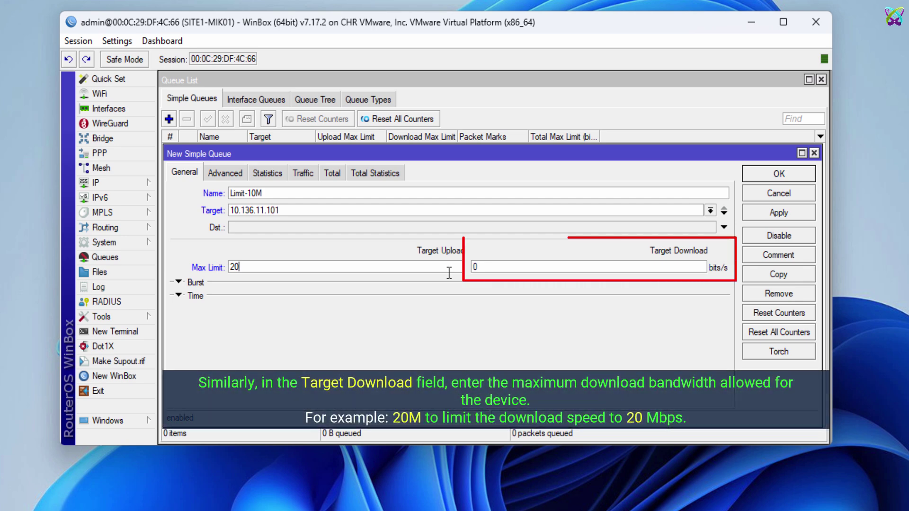
click(545, 266)
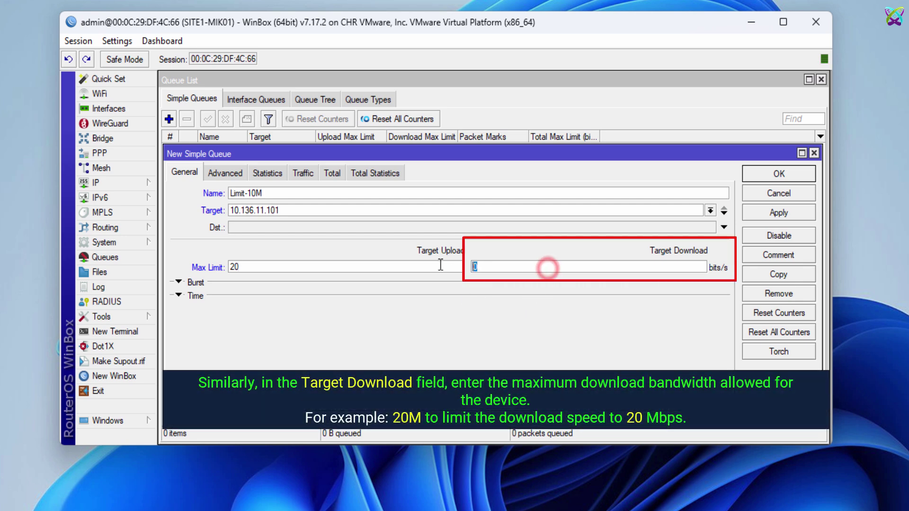
text(20)
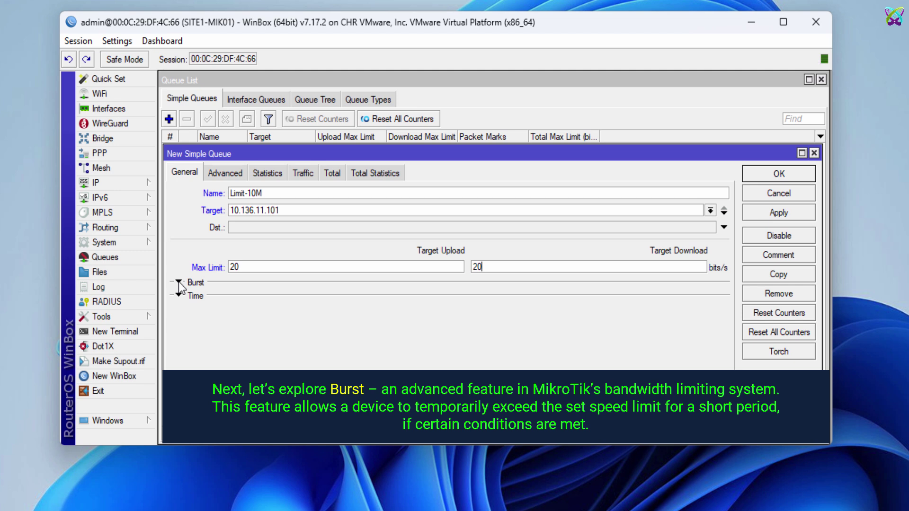
- Expand the Burst and Time sections of the New Simple Queue form
click(178, 282)
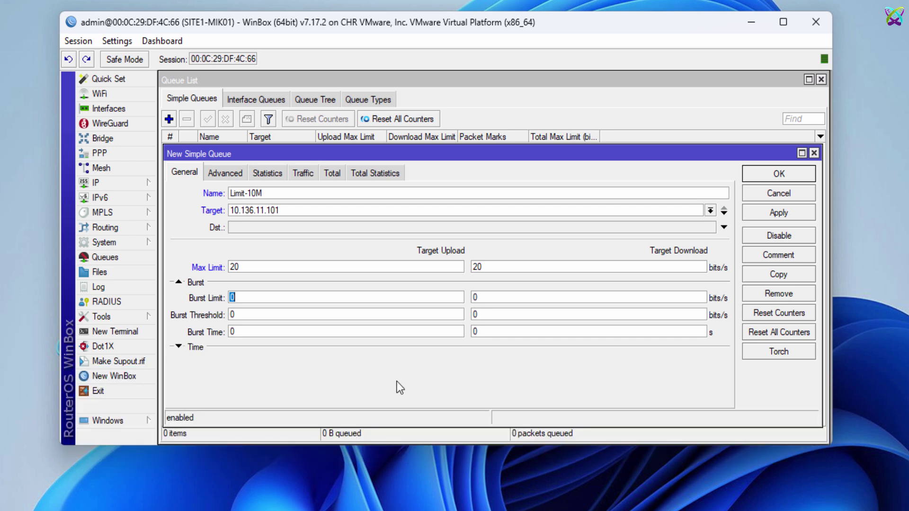
click(178, 348)
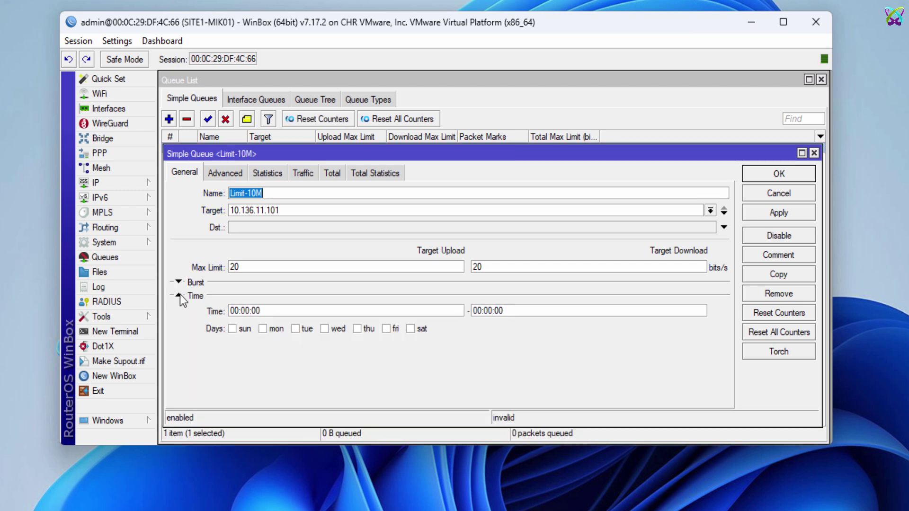
- Collapse the Time section, then apply and save Limit-10M into the Simple Queues list
click(178, 295)
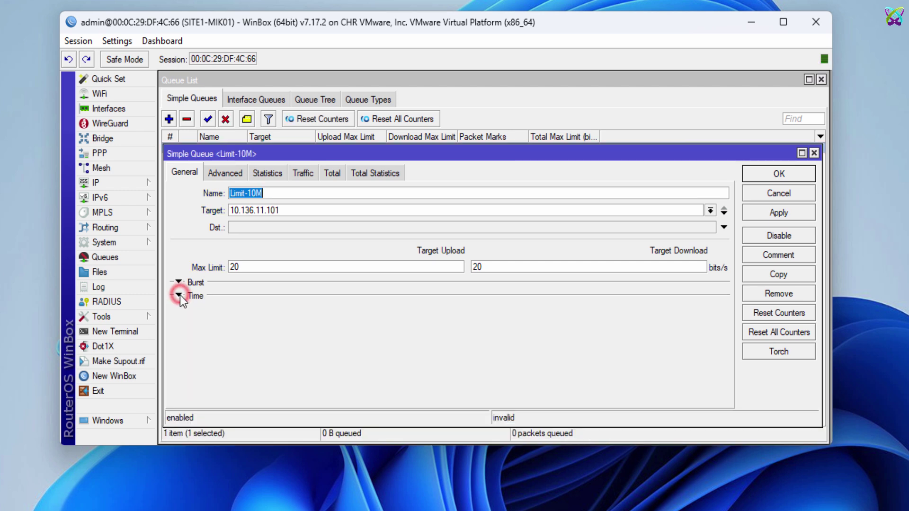
click(785, 213)
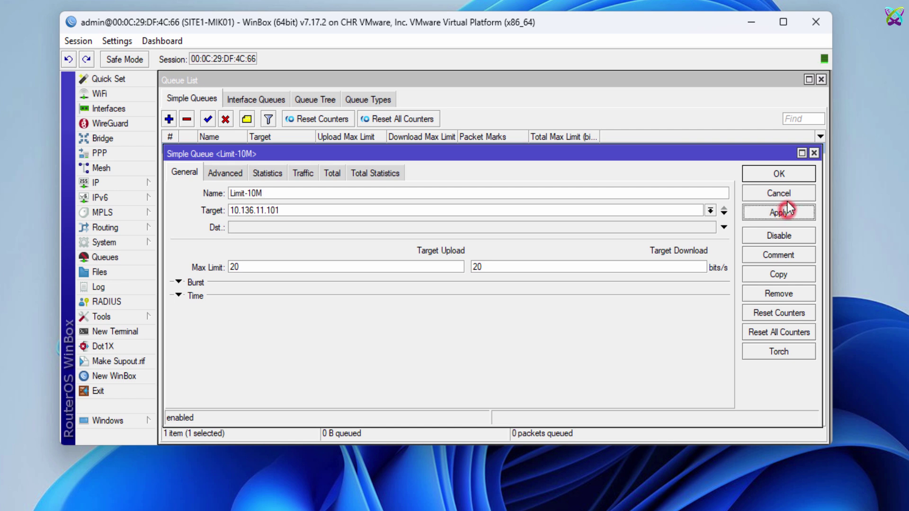
click(788, 175)
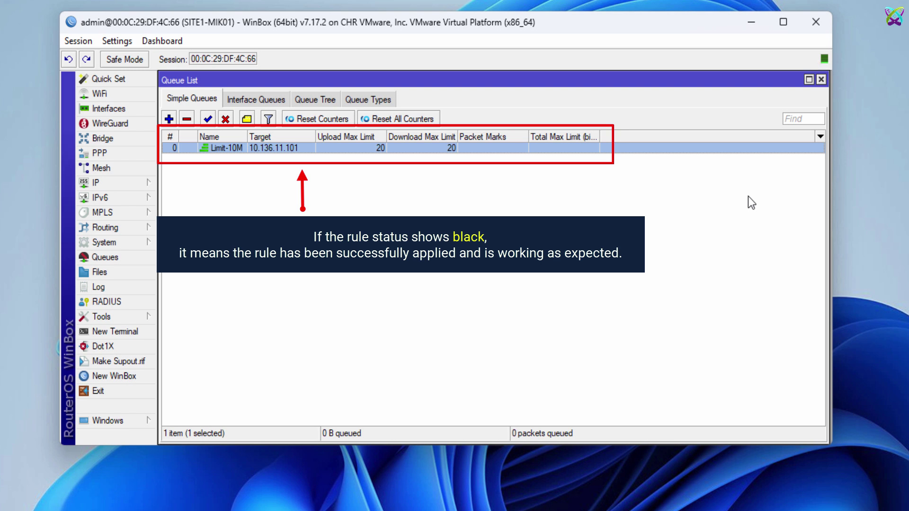
- Reopen Limit-10M, expand its unset Time section, and apply and save it
double_click(297, 151)
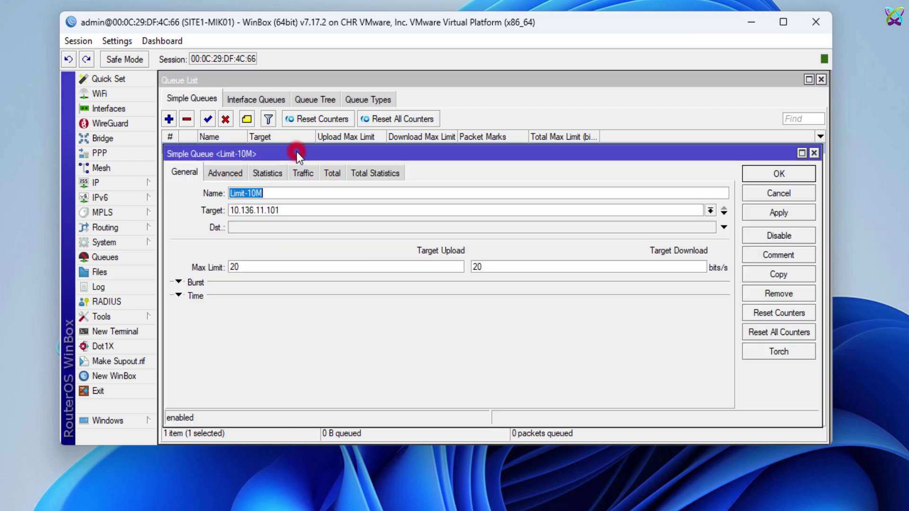
click(177, 296)
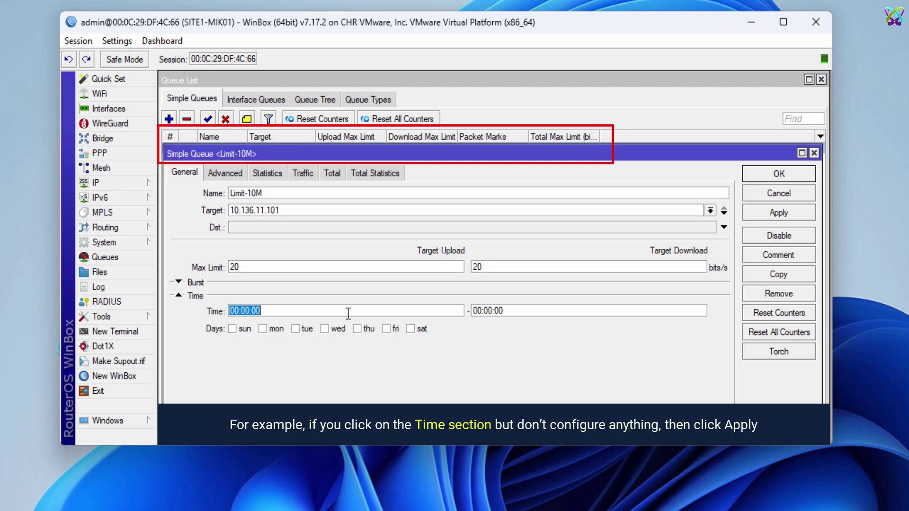
click(793, 219)
click(785, 177)
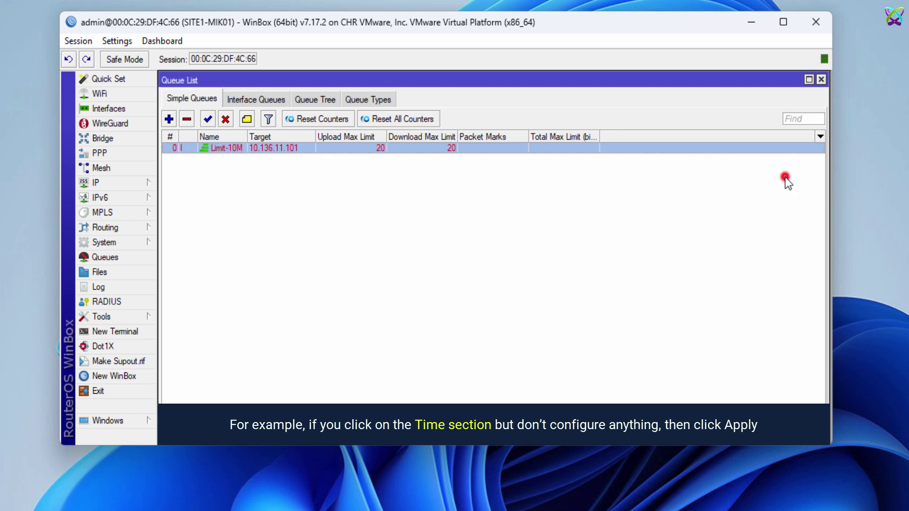
- Reopen Limit-10M, collapse the Time section to restore the default schedule, and save
double_click(251, 152)
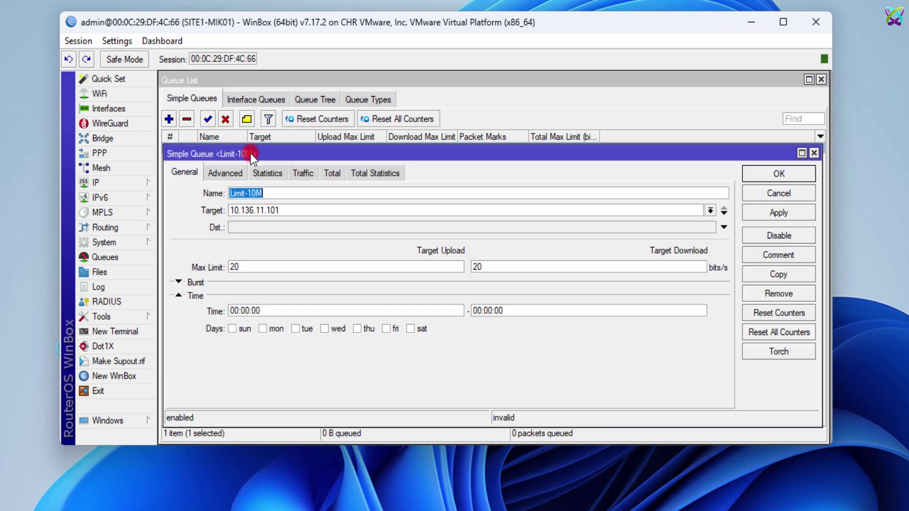
click(178, 297)
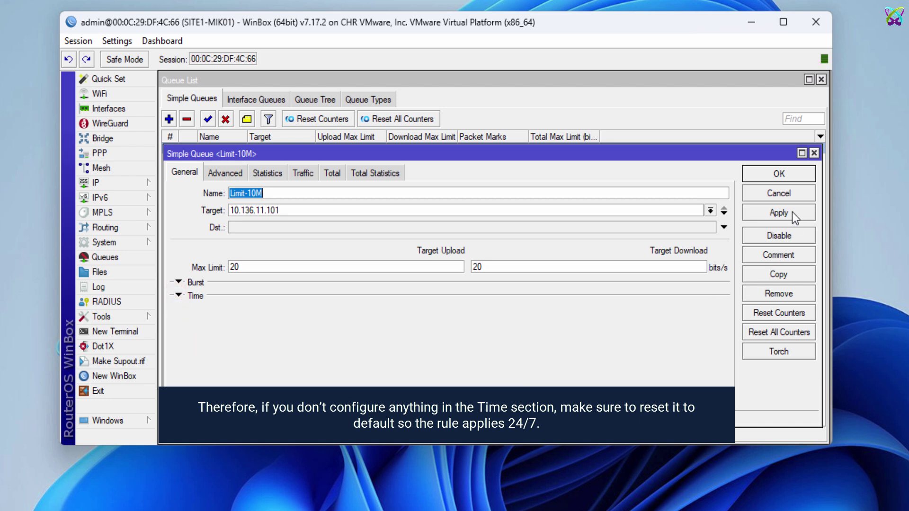
click(770, 211)
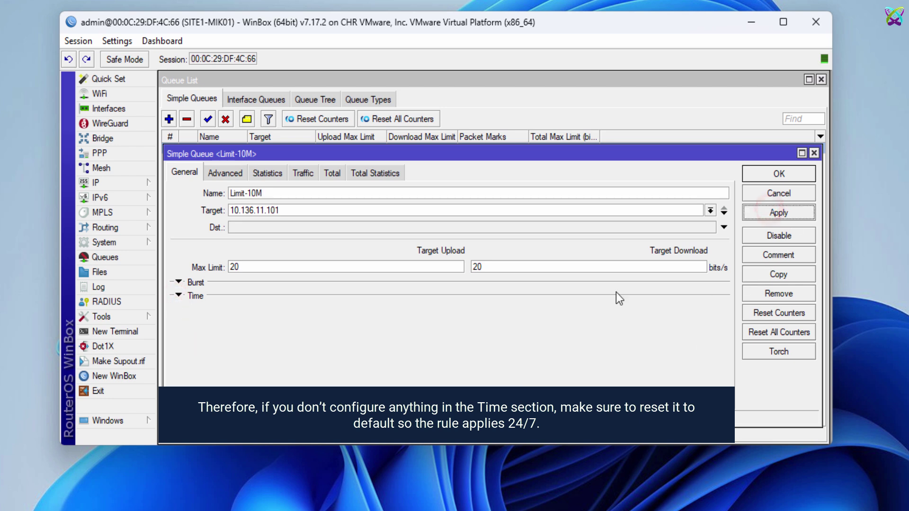
click(769, 177)
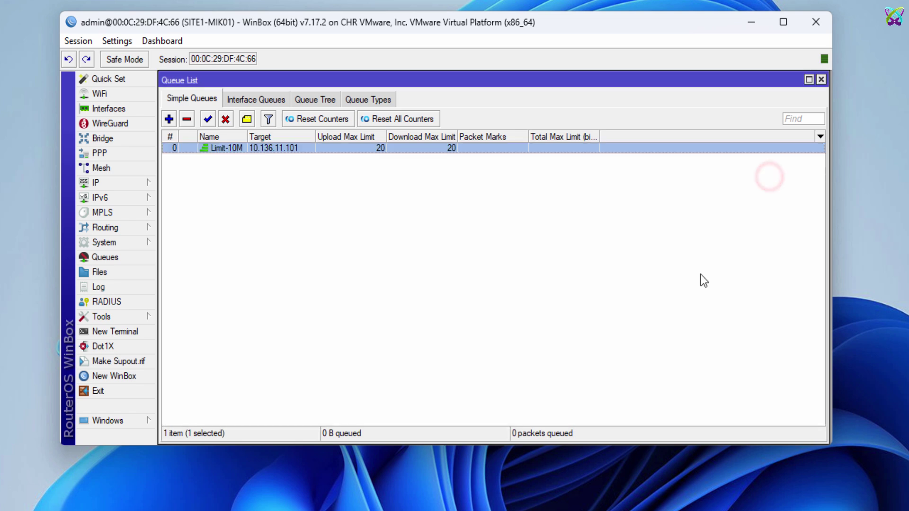